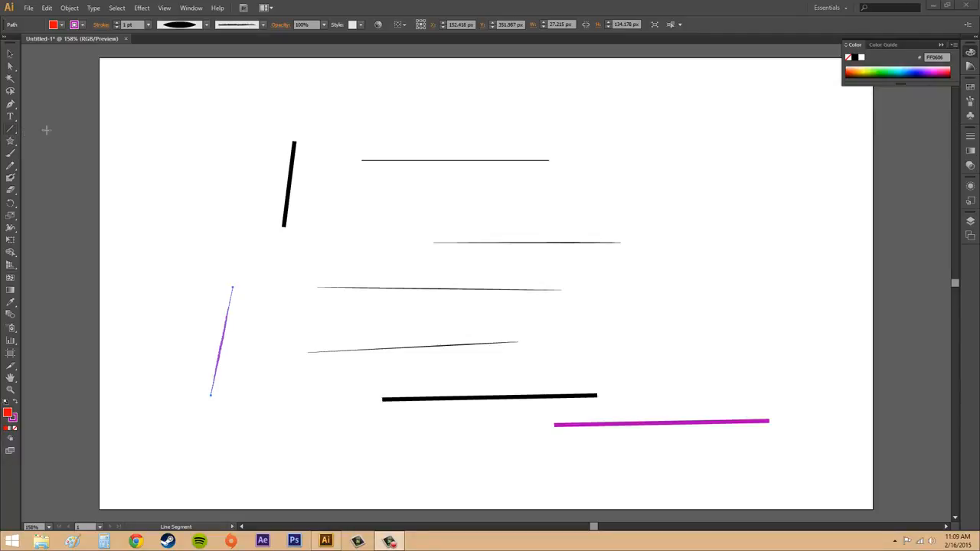
Step: Draw a nearly horizontal line about 378 px wide above the existing lines and deselect it
drag(598, 397, 598, 417)
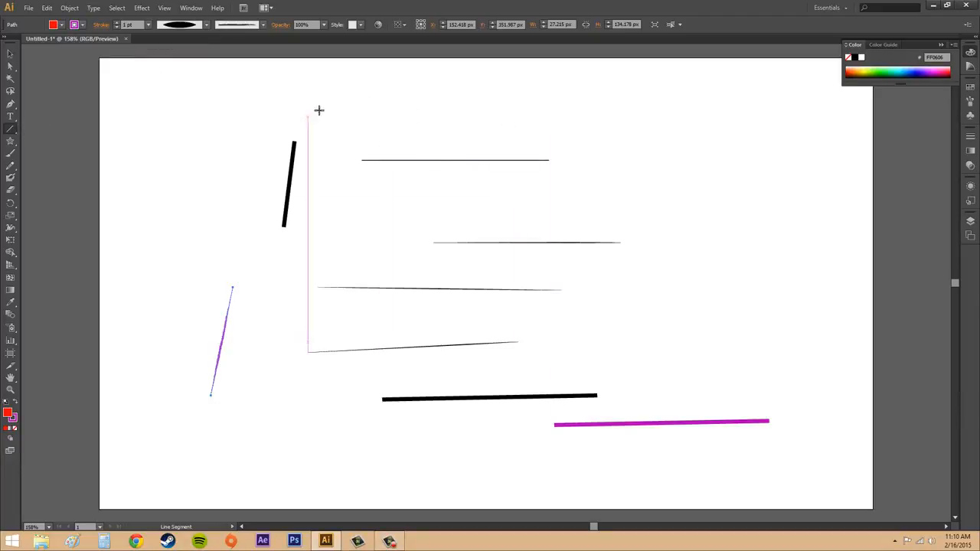
drag(324, 105, 631, 112)
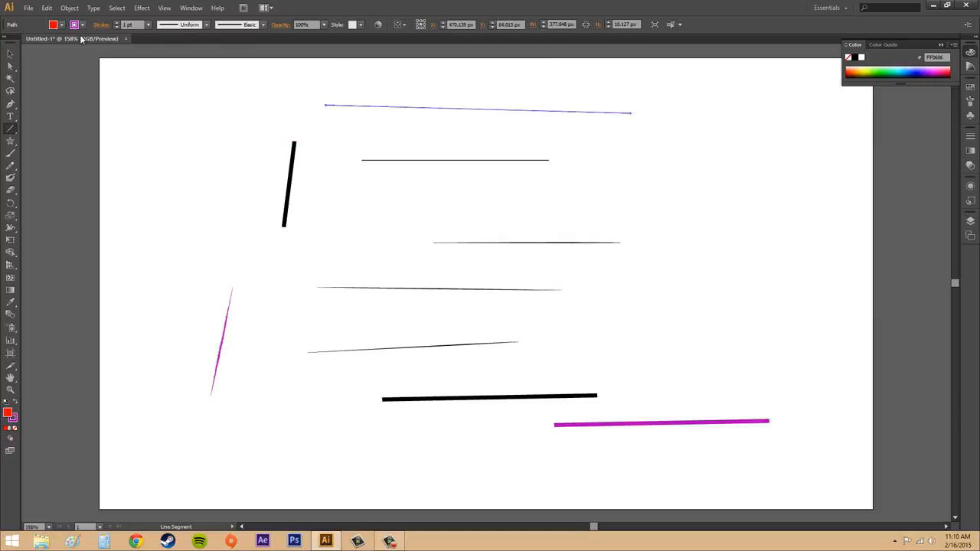
click(10, 54)
click(649, 172)
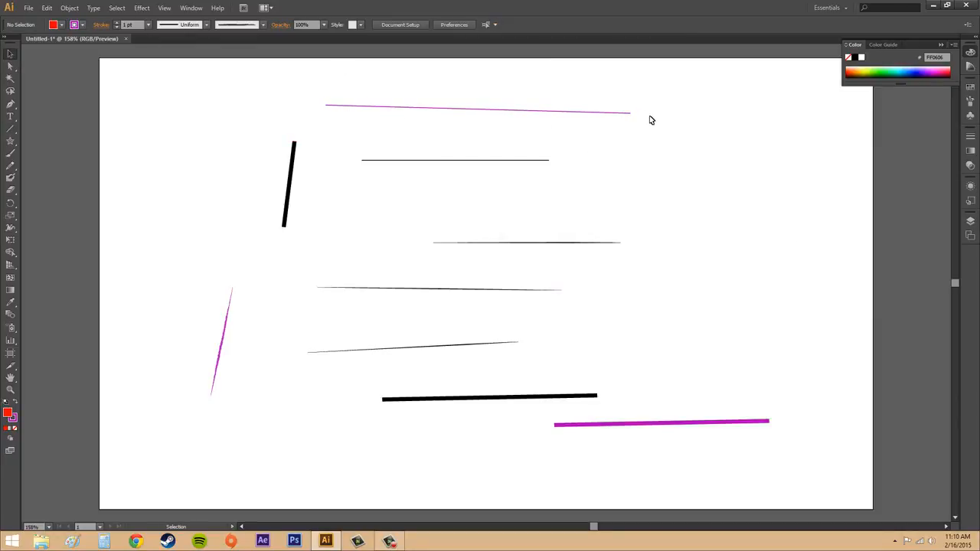
Step: Select all the lines on the artboard and delete them
drag(168, 80, 834, 465)
key(Delete)
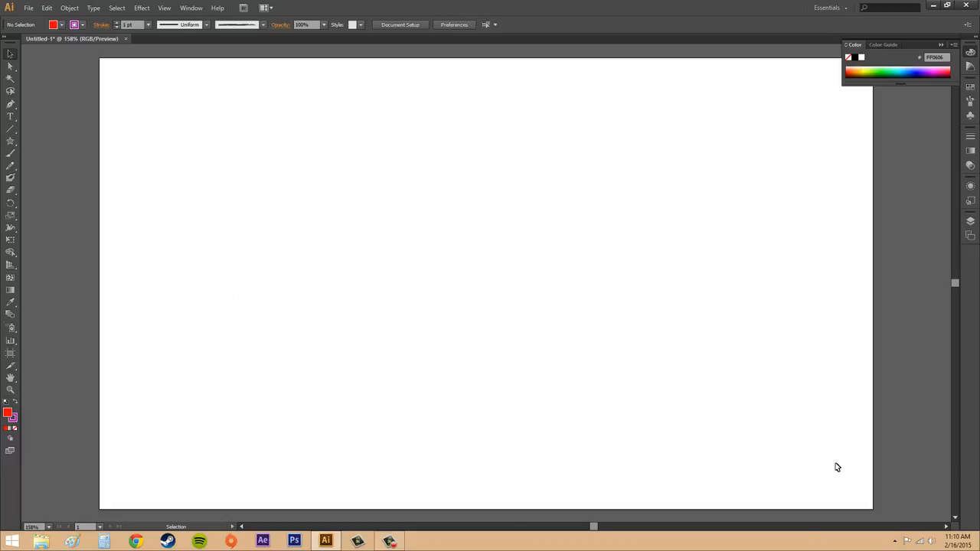
Step: Draw a slightly rising line about 522 px wide across the middle of the artboard and delete it
click(11, 132)
click(10, 132)
mouse_move(234, 268)
mouse_down()
mouse_move(560, 268)
mouse_move(655, 235)
mouse_up()
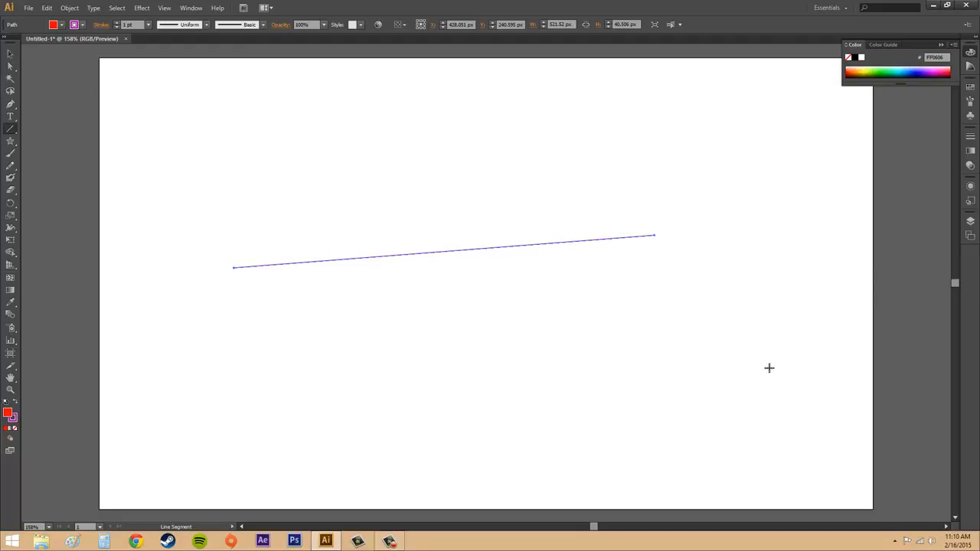
key(Delete)
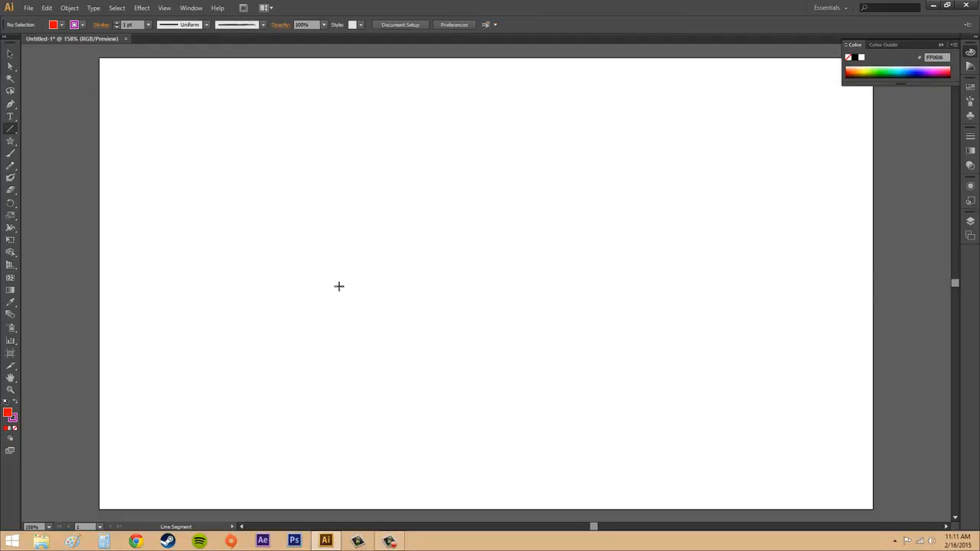
Step: Draw a perfectly horizontal line about 182 px long near the artboard's middle, select it and delete it
drag(258, 278, 404, 272)
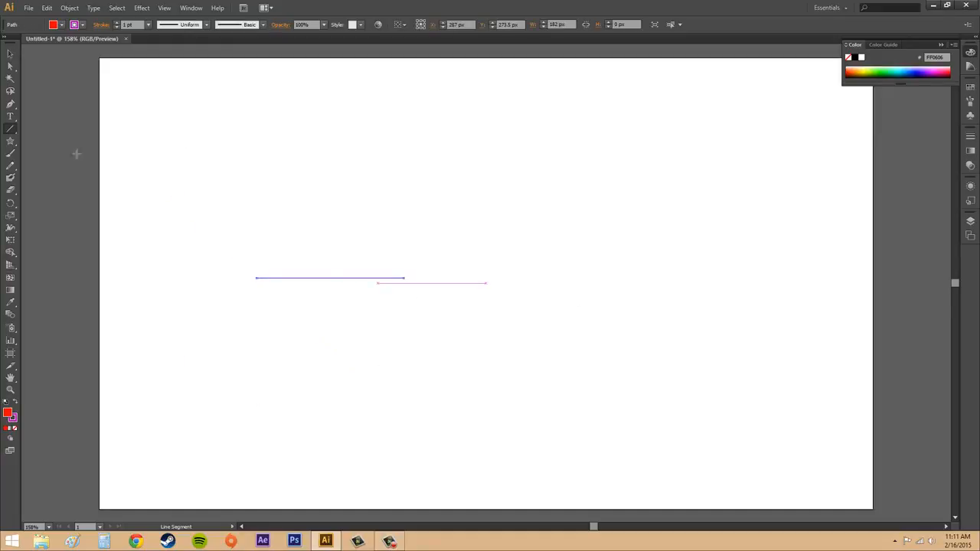
click(10, 53)
click(300, 155)
click(399, 278)
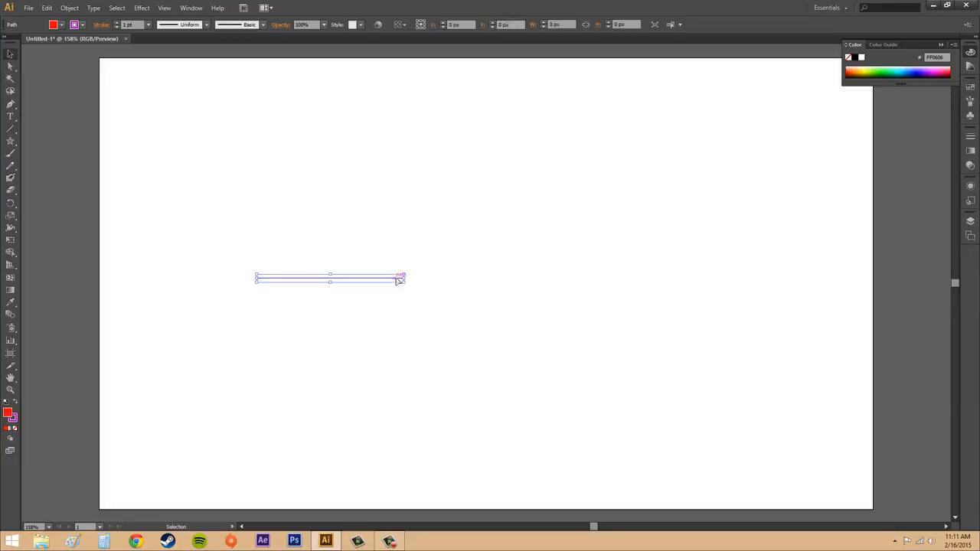
key(Delete)
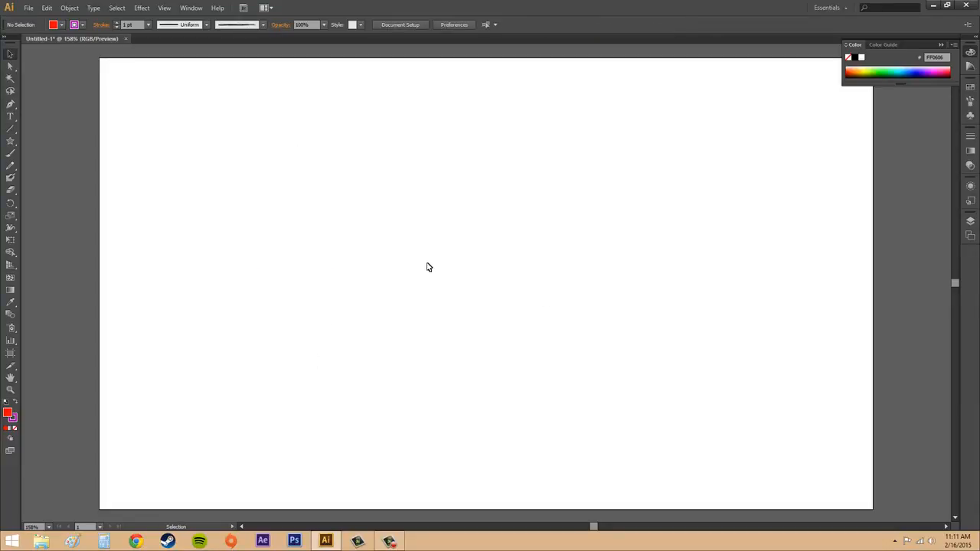
Step: Create a line segment with an exact length of 500 px and an angle of 270°
click(8, 130)
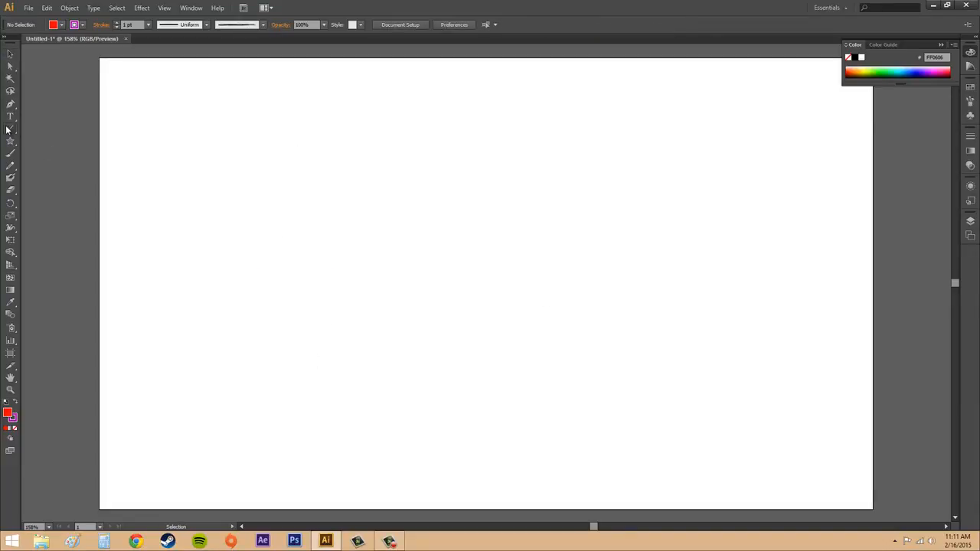
click(425, 300)
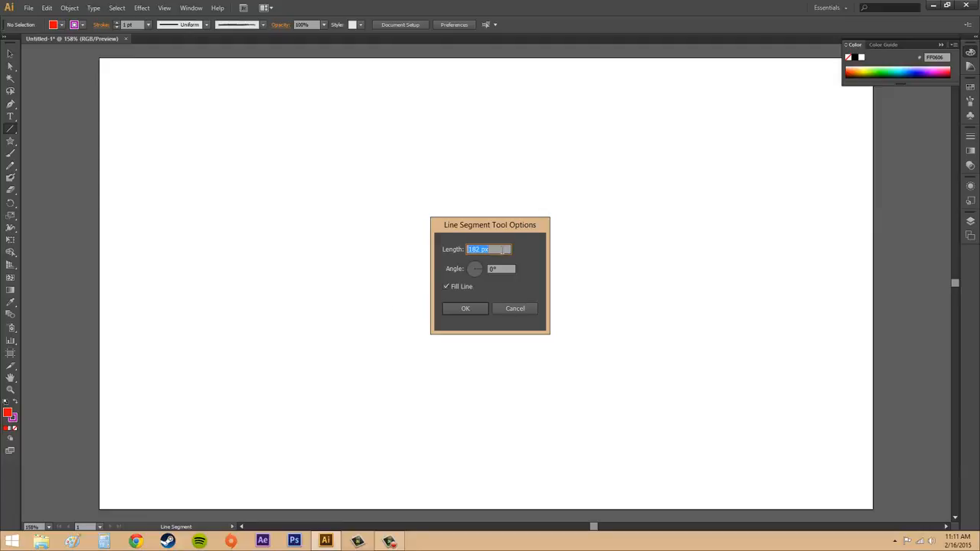
text(500)
key(Tab)
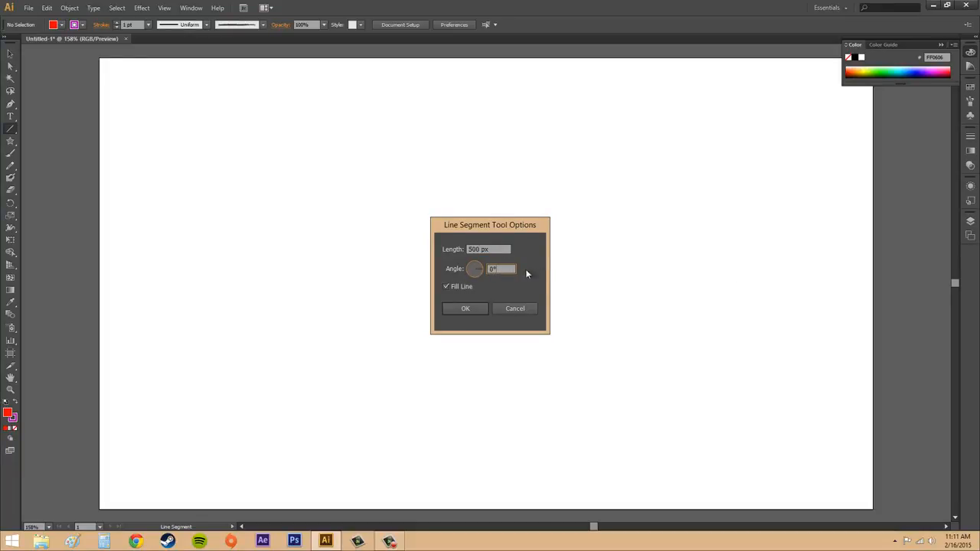
text(360)
text(0)
click(474, 308)
click(467, 309)
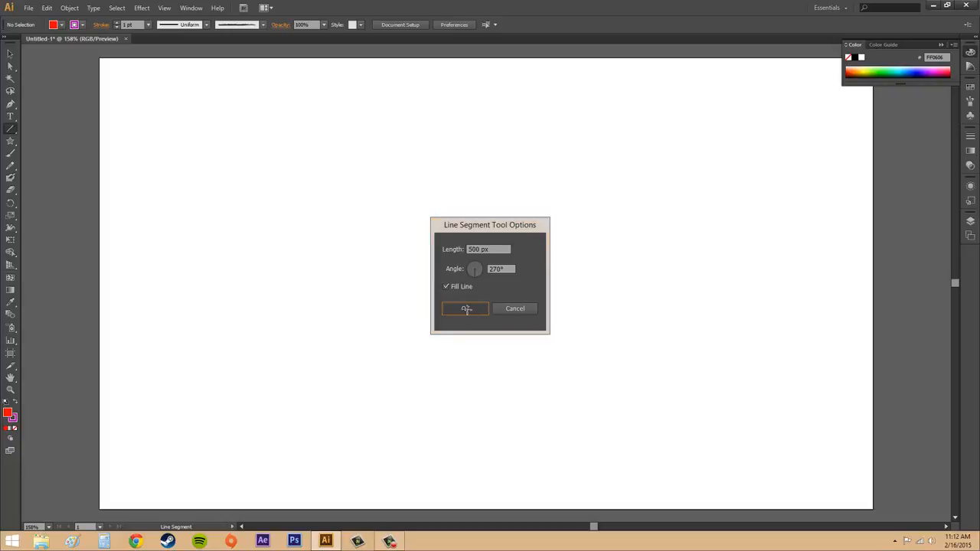
Step: Move the vertical line up so it fits entirely within the artboard near its centre, and deselect it
click(10, 54)
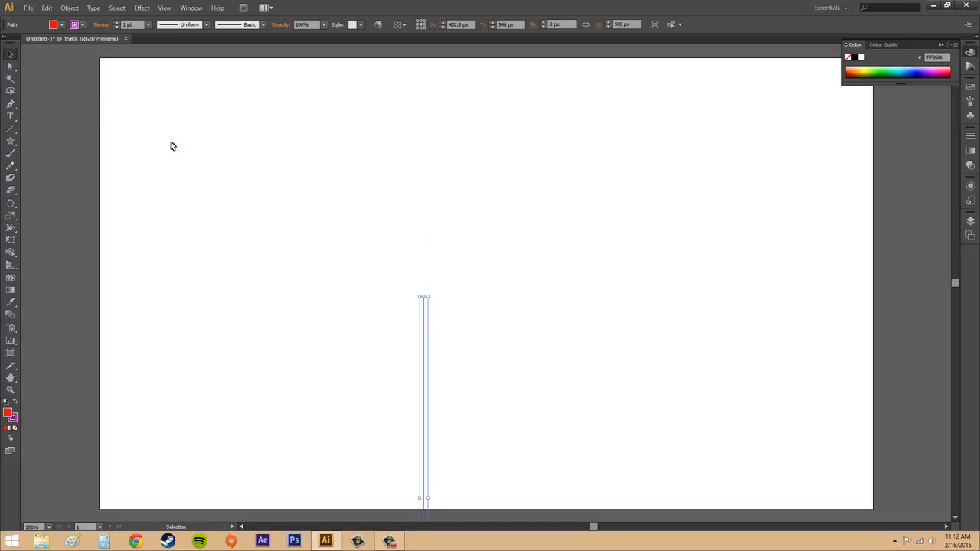
click(505, 271)
drag(427, 430, 457, 213)
click(532, 251)
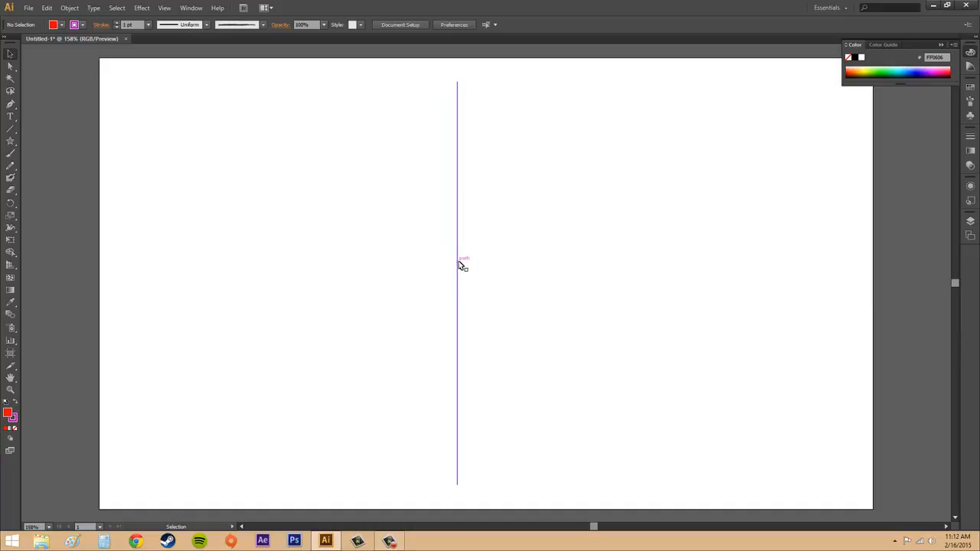
Step: Create a horizontal line segment 300 px long at an angle of 0°, starting from the middle of the vertical line
click(11, 130)
click(457, 273)
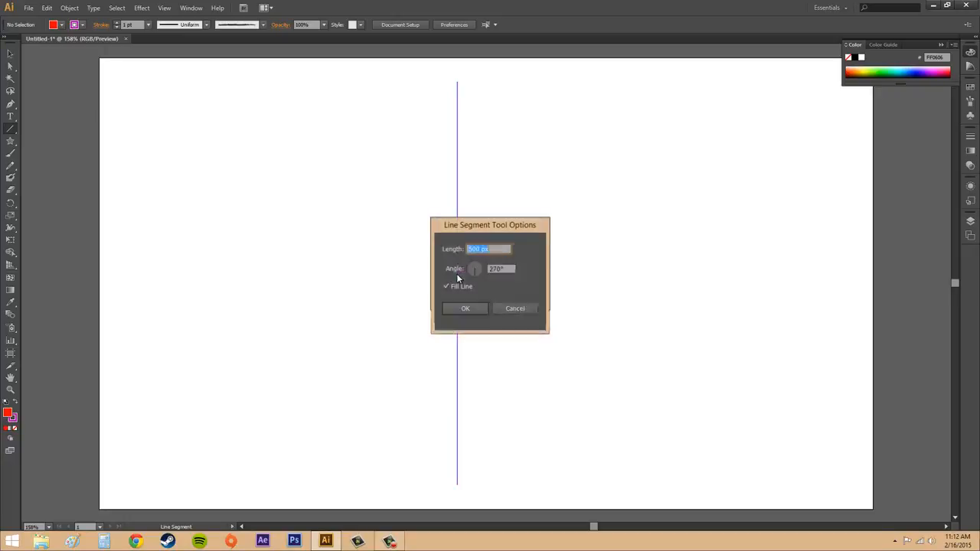
click(504, 268)
text(0)
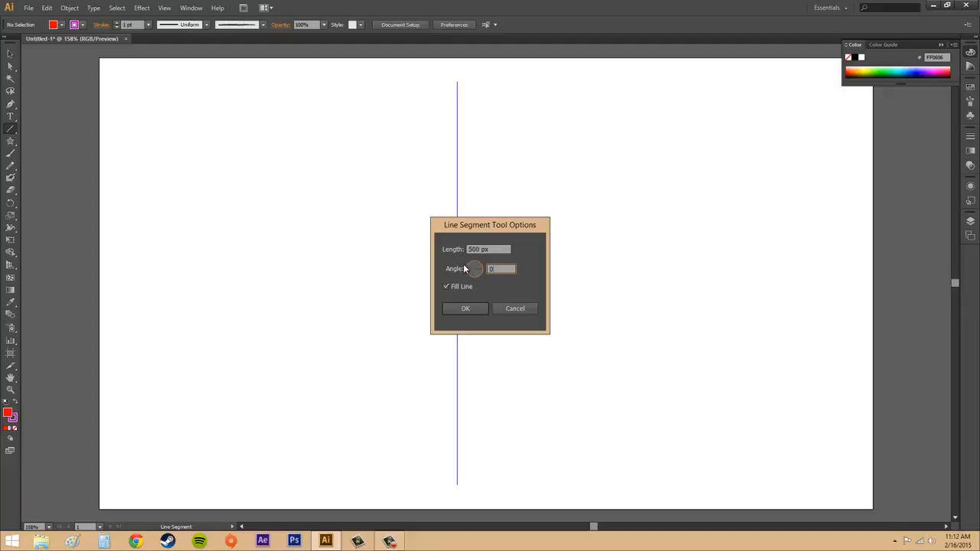
key(shift+Tab)
text(300)
click(458, 307)
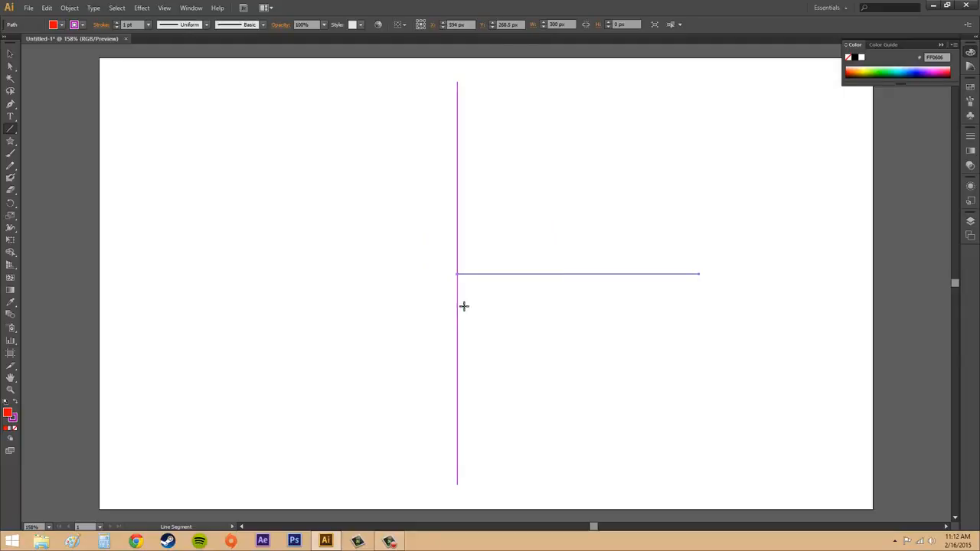
click(10, 54)
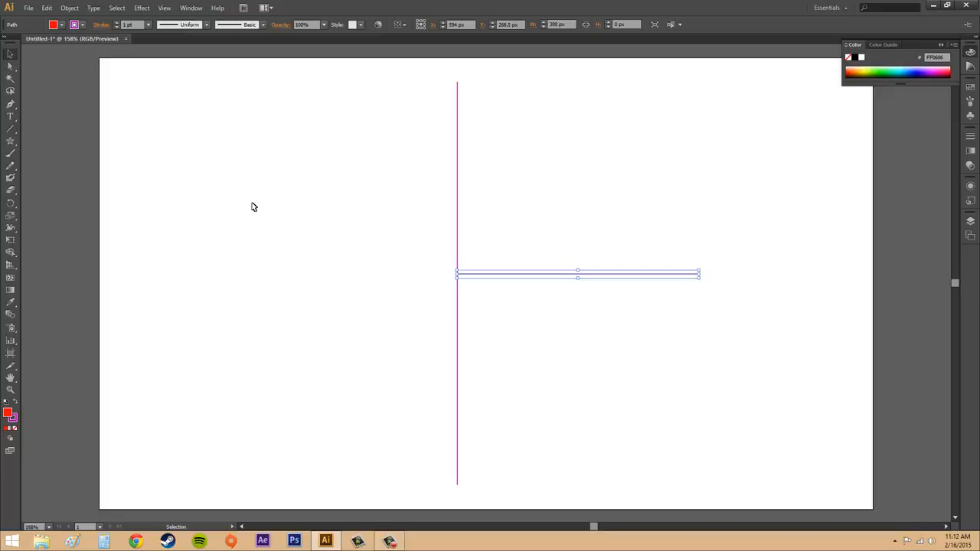
click(246, 207)
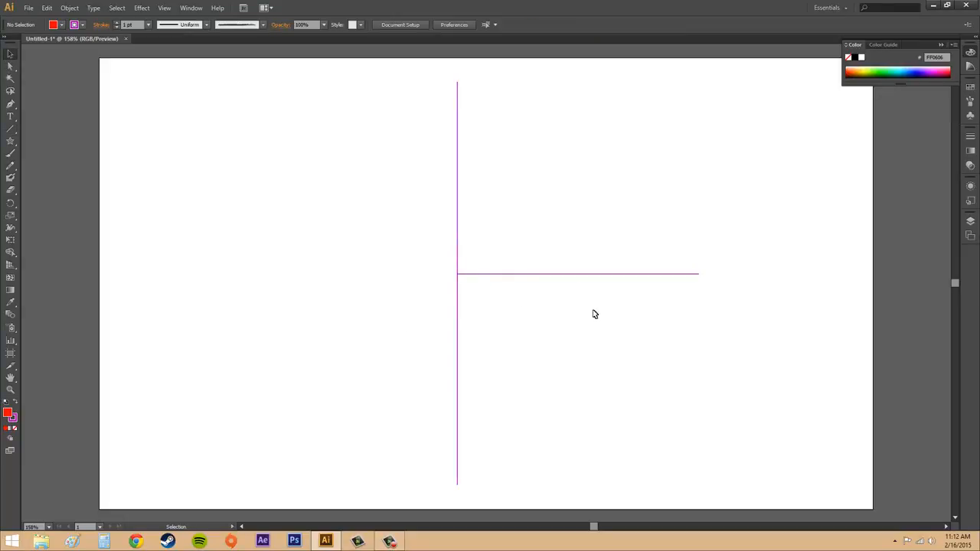
Step: Move the horizontal line slightly up, keeping its end on the vertical line, and deselect it
click(586, 273)
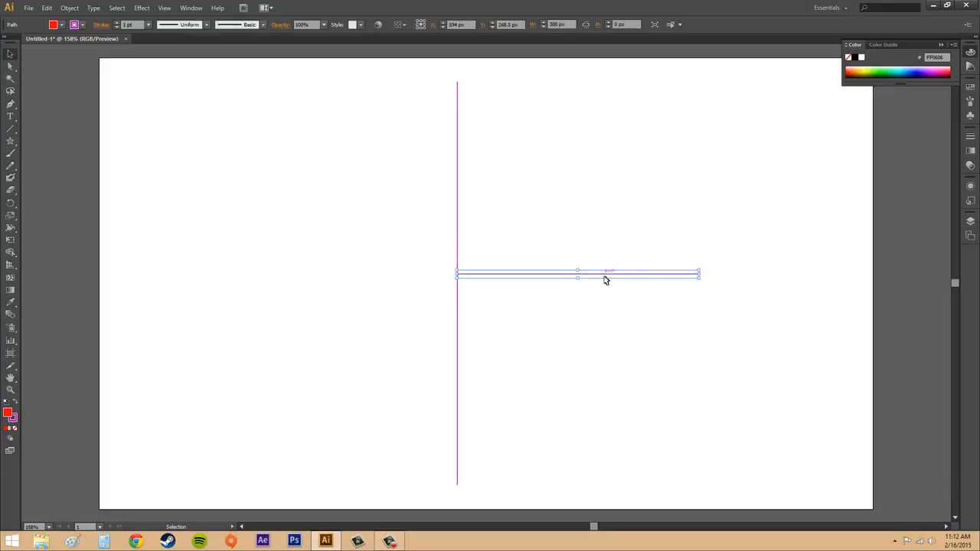
mouse_move(616, 279)
mouse_down()
mouse_move(711, 294)
mouse_move(713, 311)
mouse_move(633, 272)
mouse_up()
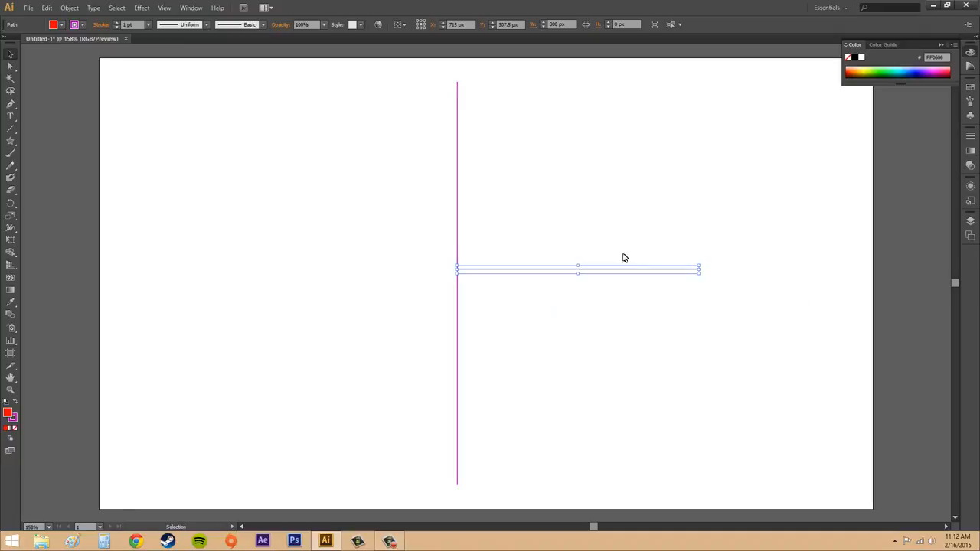
click(617, 189)
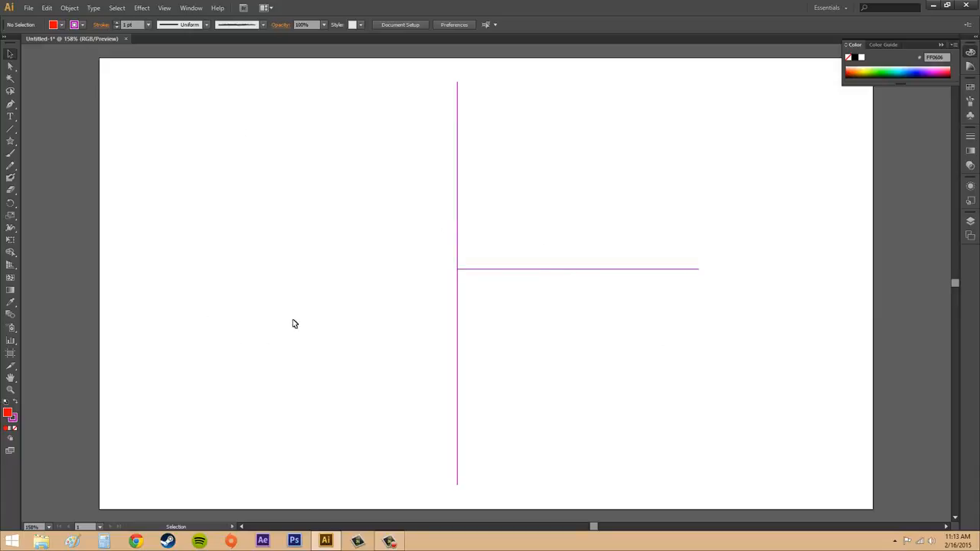
Step: Change the horizontal line's stroke color to orange
click(581, 270)
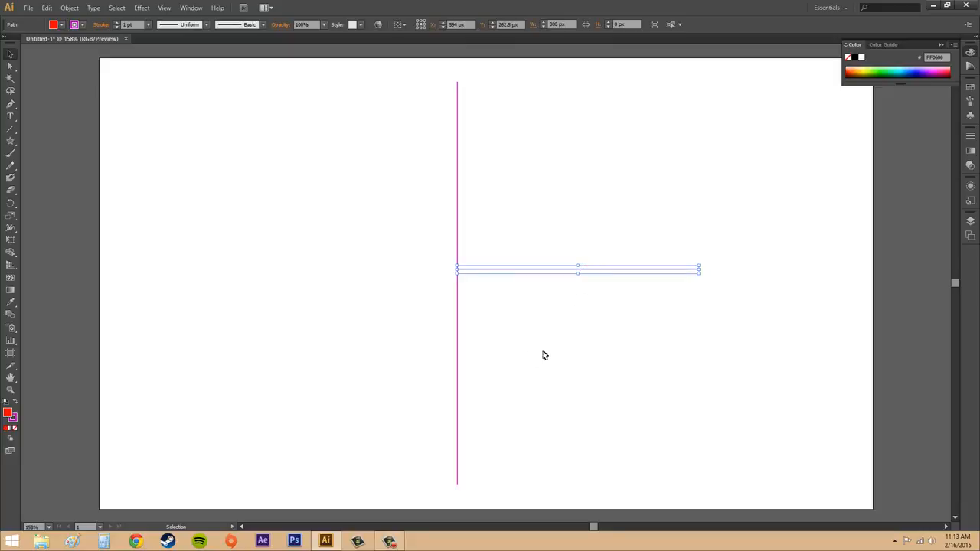
click(82, 26)
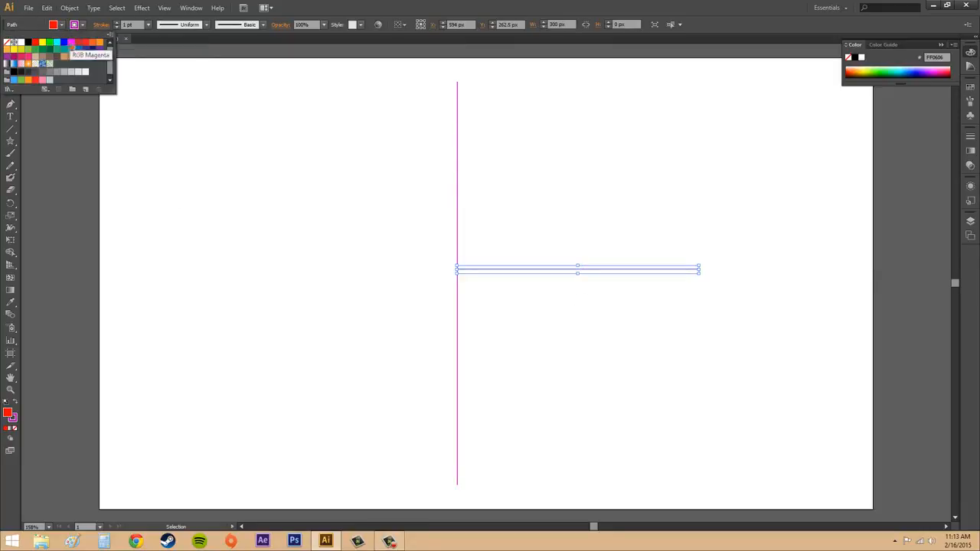
click(99, 42)
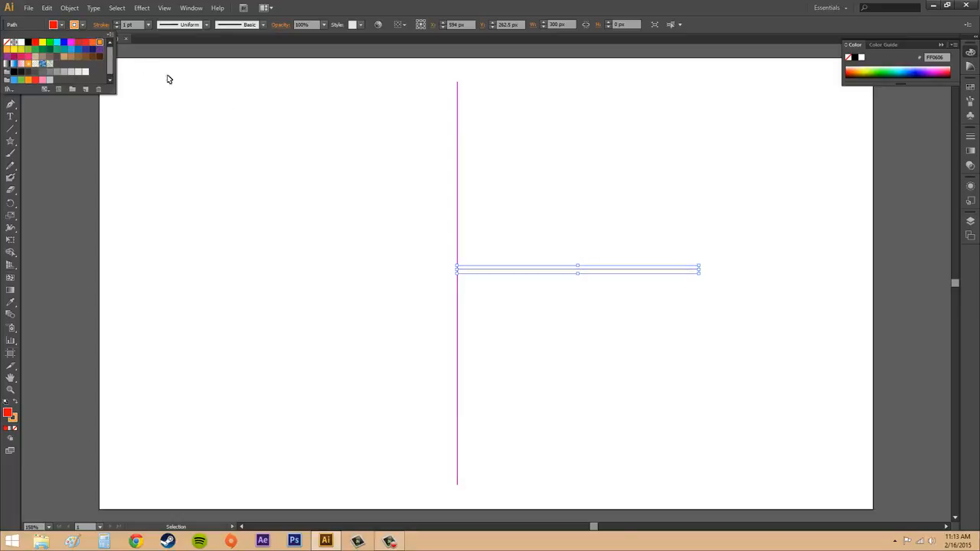
click(84, 25)
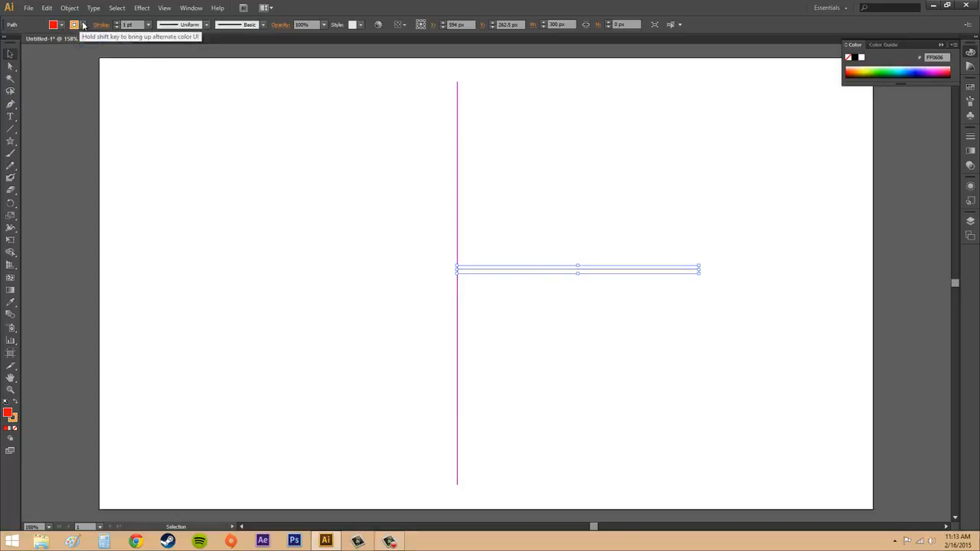
click(598, 301)
Step: Set the horizontal line's stroke weight to 12 pt and deselect it
click(572, 269)
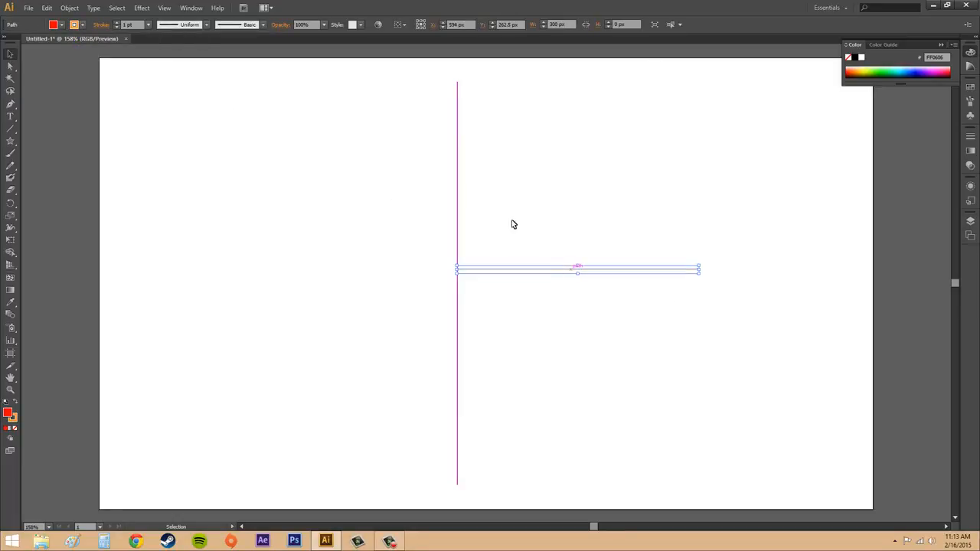
click(148, 25)
click(162, 182)
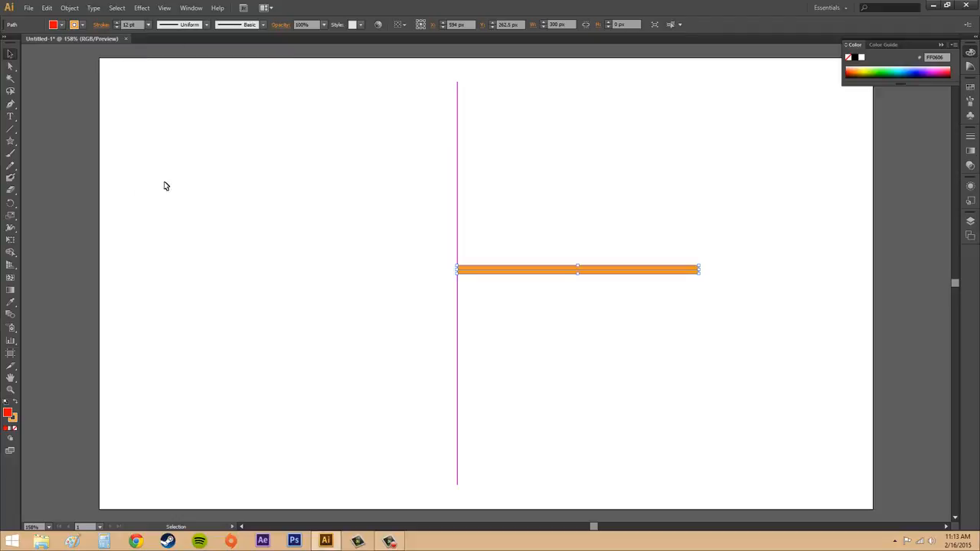
click(259, 201)
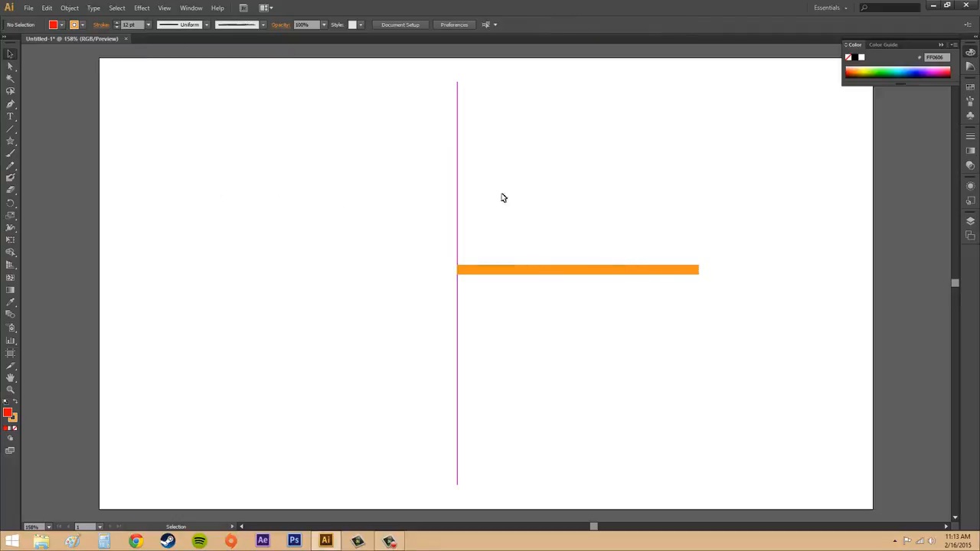
Step: Apply the width profile tapered at both ends to the orange line, and return the profile to Uniform
click(558, 269)
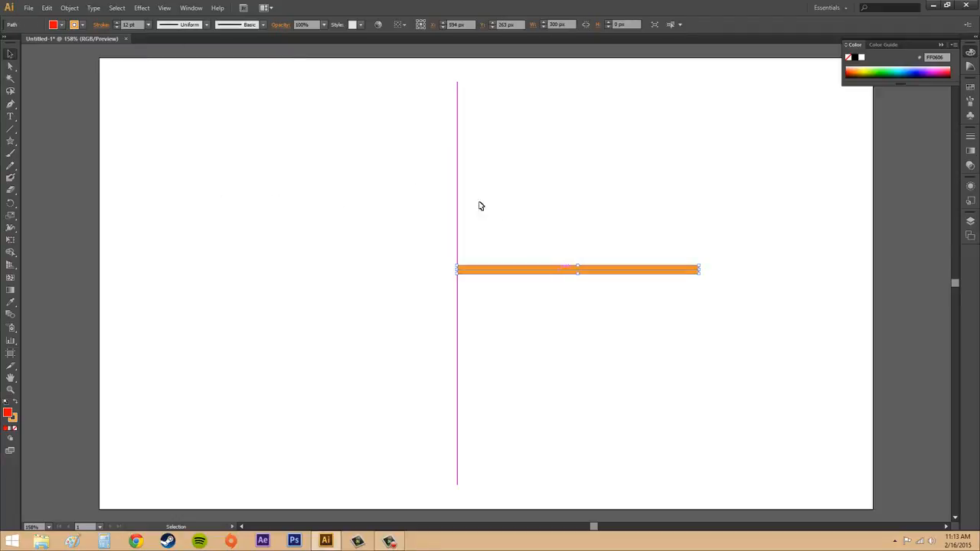
click(207, 25)
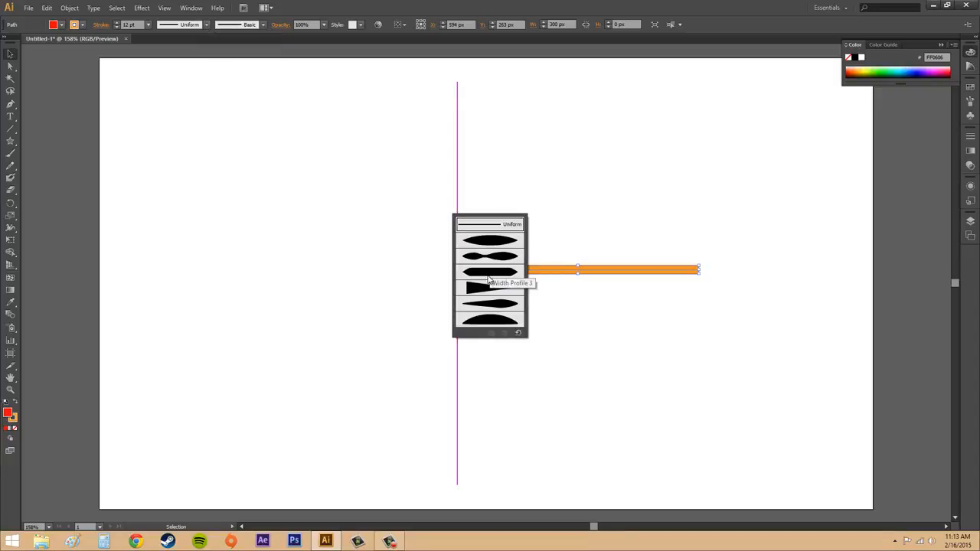
click(499, 243)
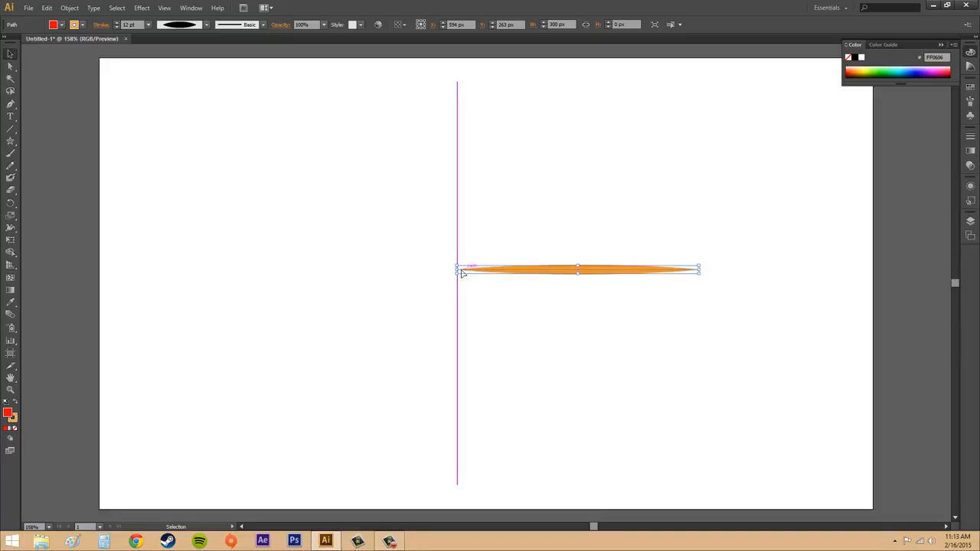
click(207, 24)
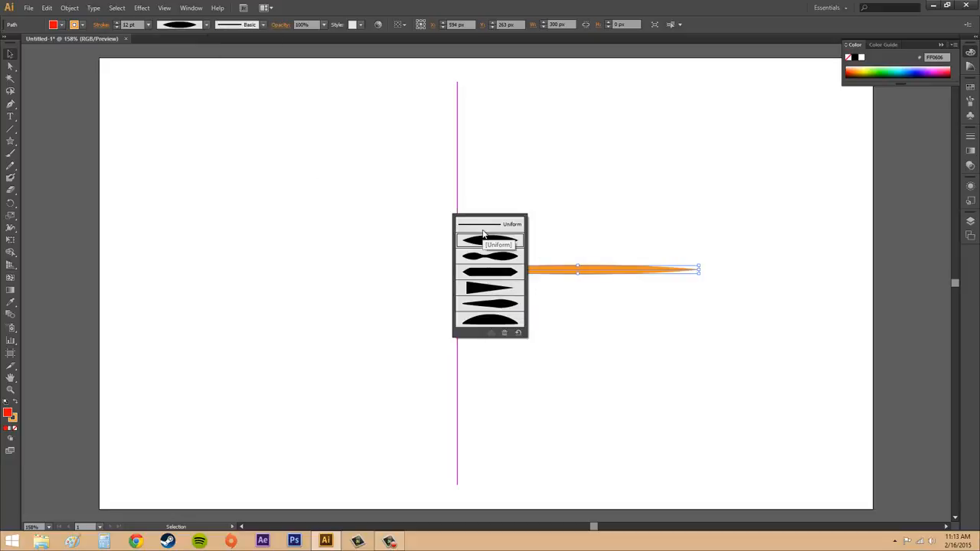
click(508, 224)
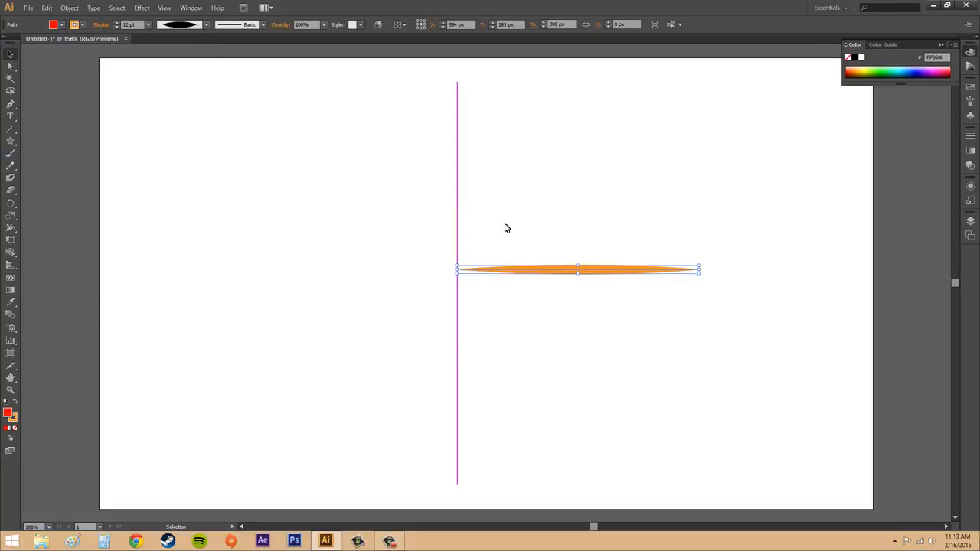
Step: Apply the rough, charcoal-like brush listed below Basic to the orange horizontal line and deselect it
click(264, 26)
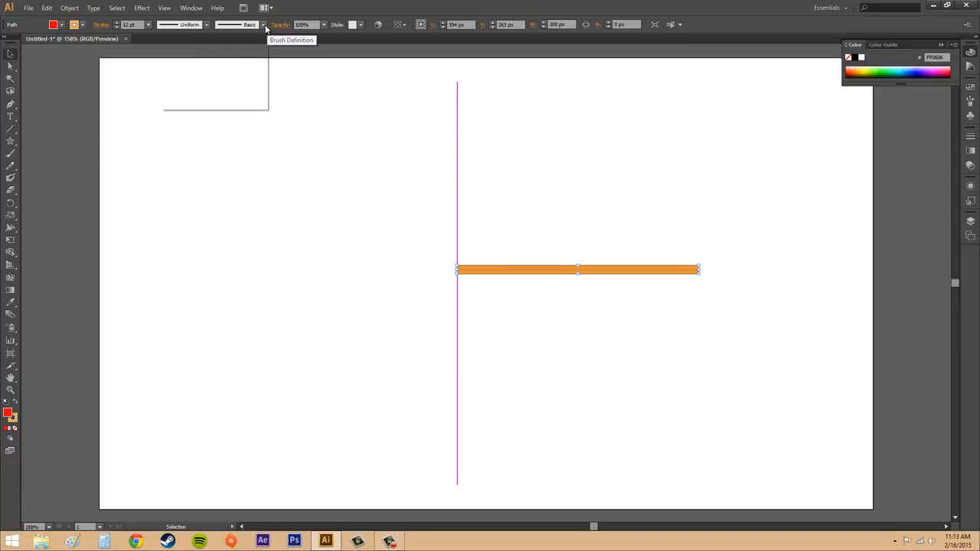
scroll(217, 84, down, 2)
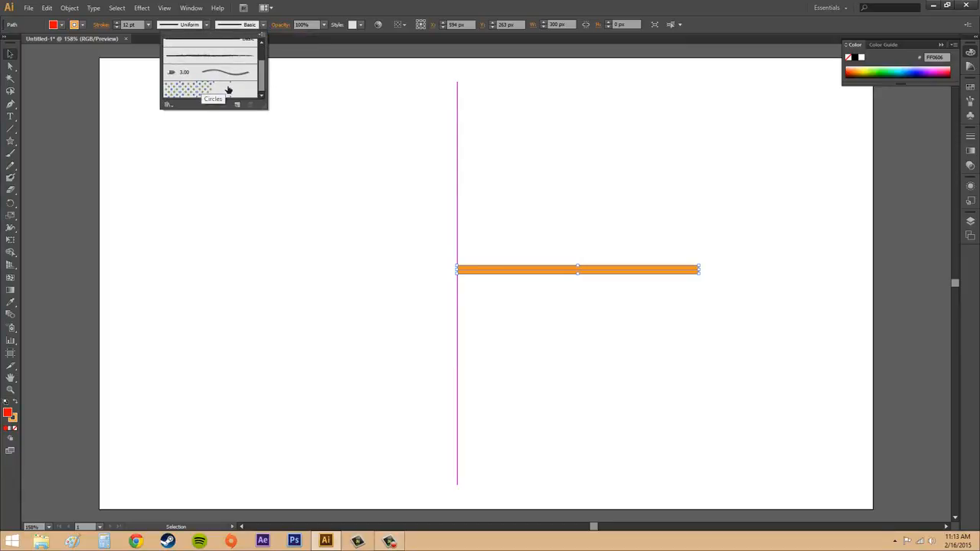
scroll(214, 88, up, 2)
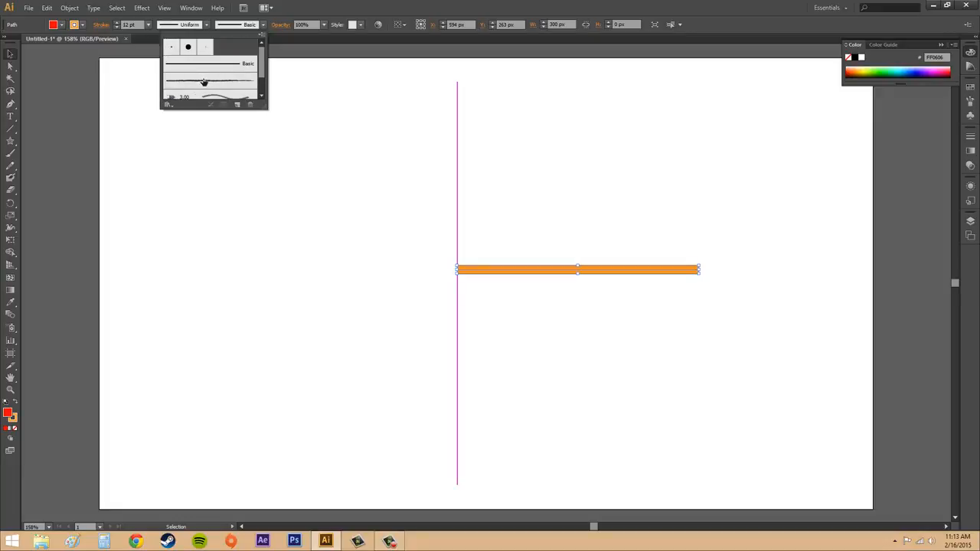
click(203, 80)
click(641, 339)
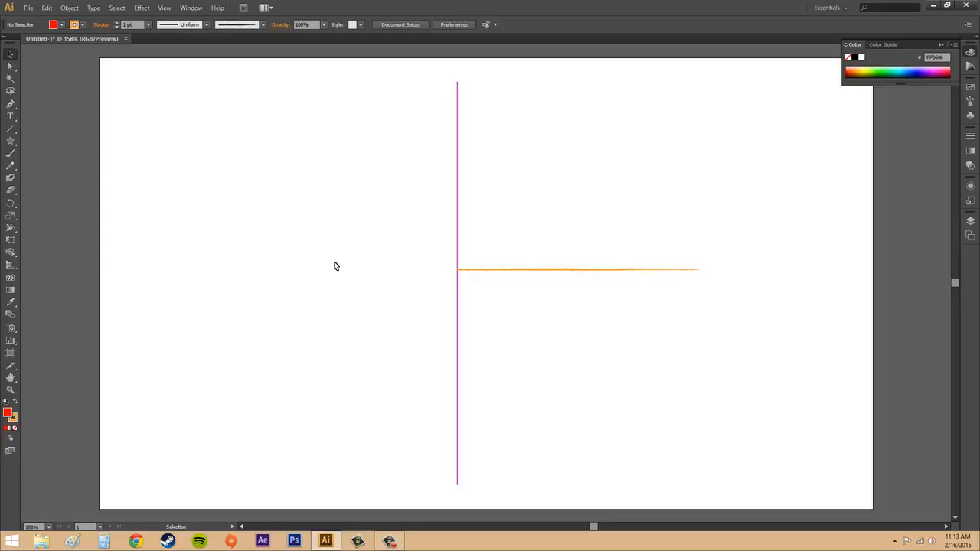
Step: Set the orange horizontal line's opacity to 50% and deselect it
click(563, 271)
click(618, 313)
click(324, 27)
click(324, 27)
click(549, 269)
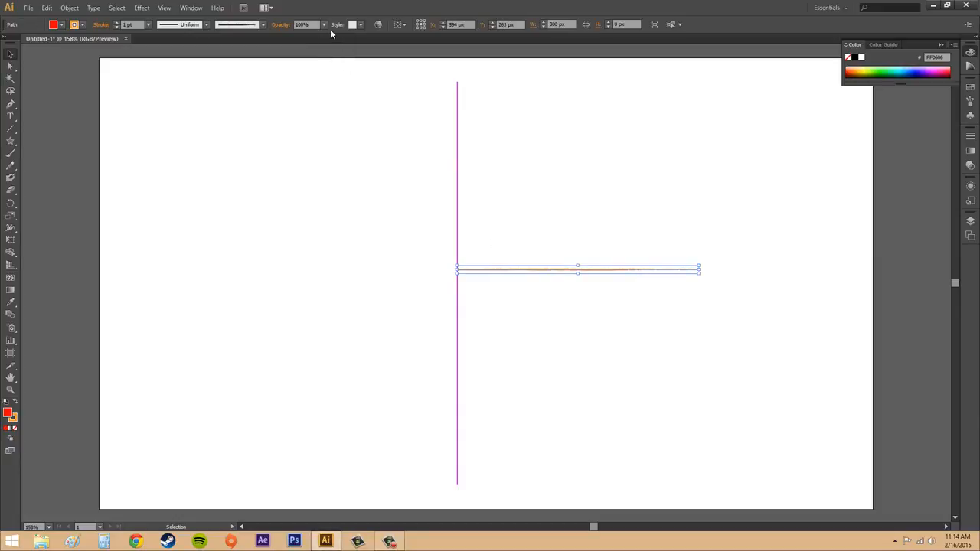
click(325, 25)
click(335, 91)
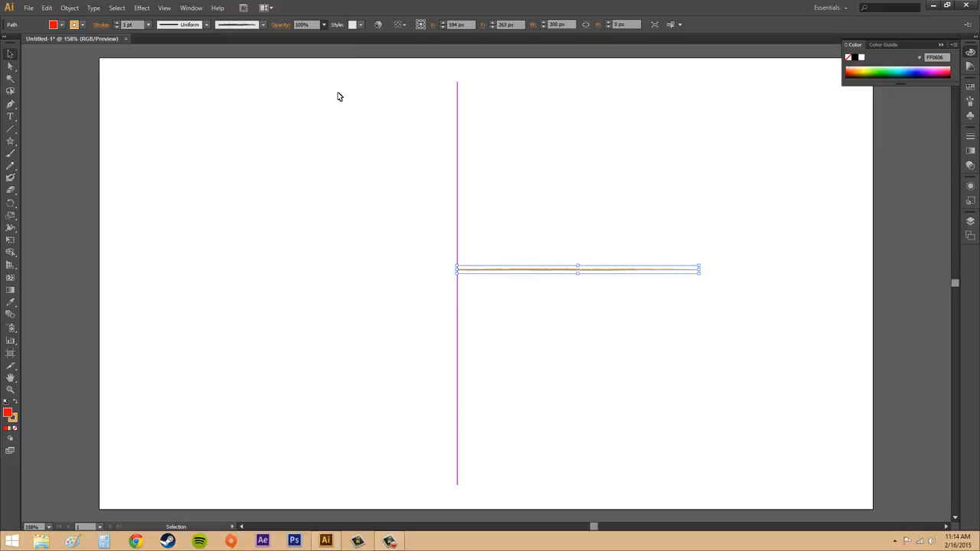
click(595, 187)
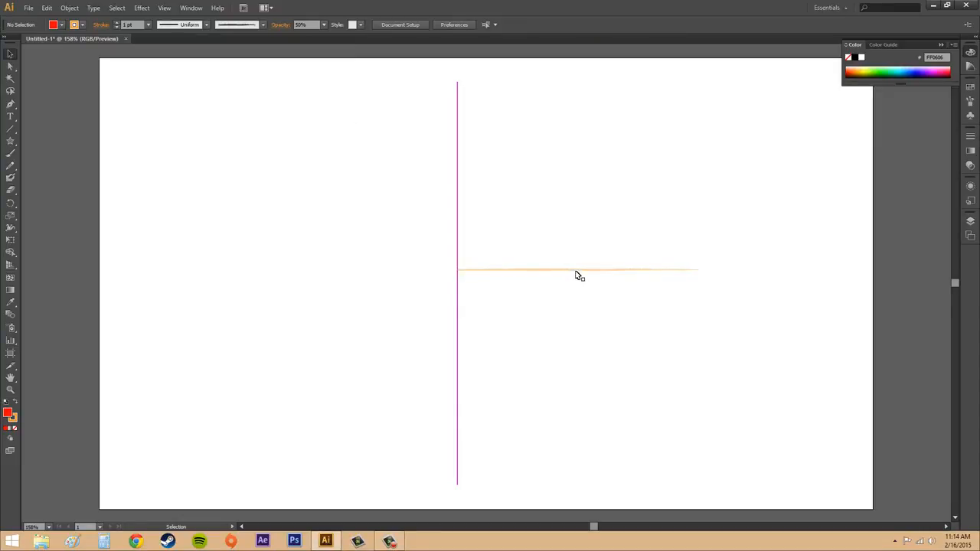
Step: Return the orange horizontal line's opacity to 100% and deselect it
click(576, 272)
click(325, 24)
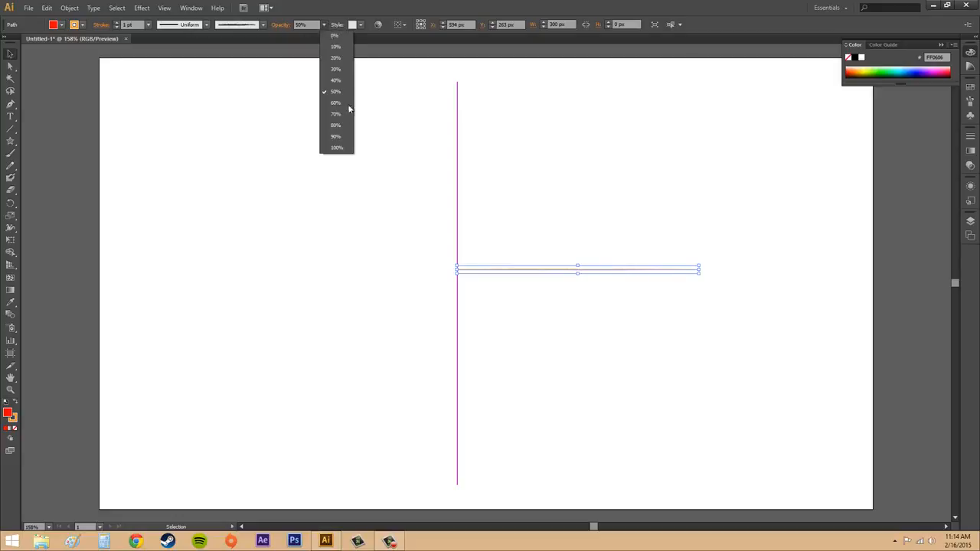
click(341, 148)
click(579, 187)
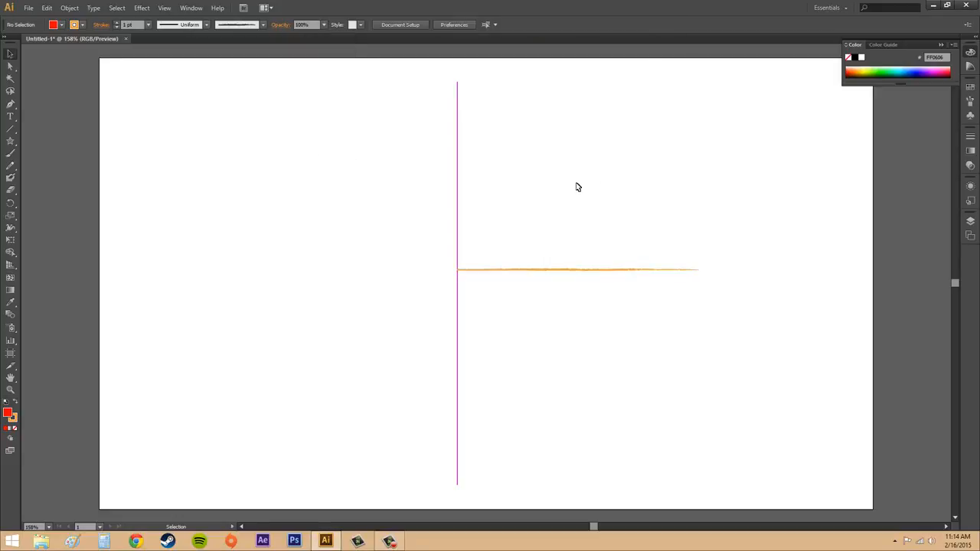
click(585, 270)
click(305, 143)
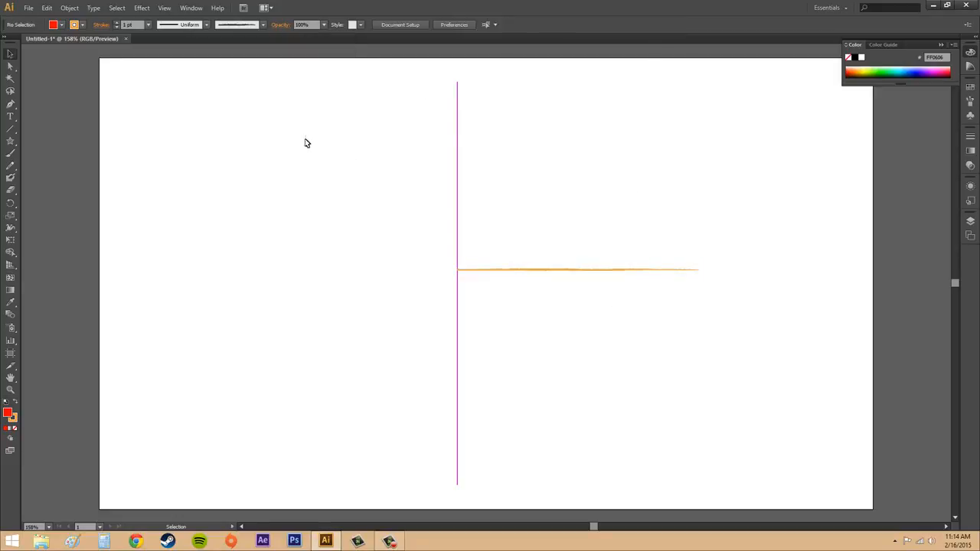